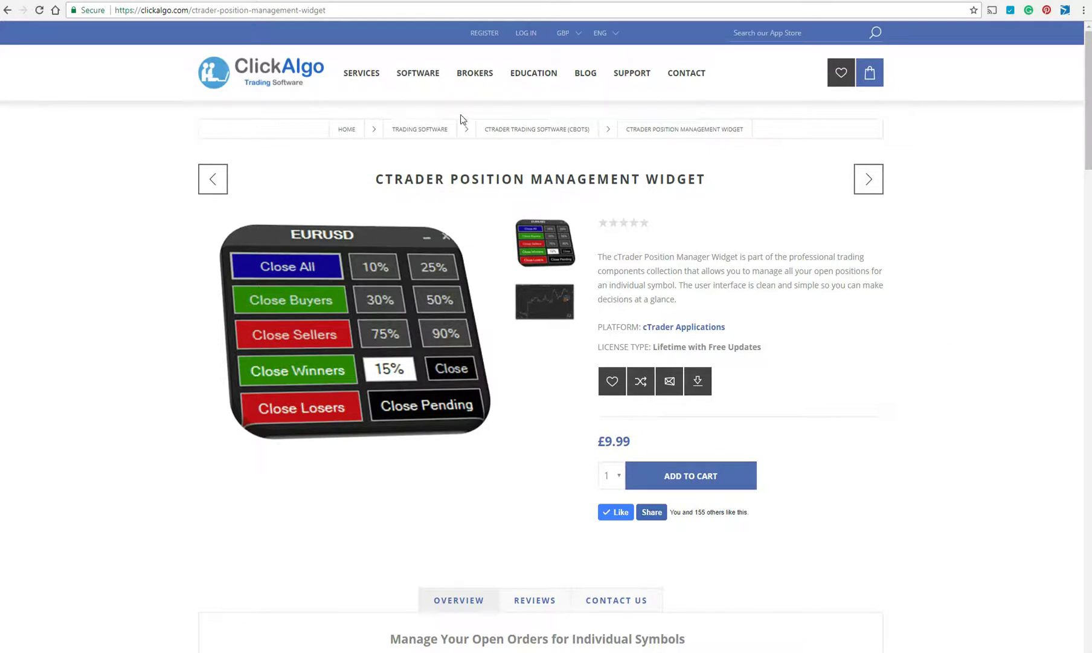
# Scroll through the Position Management Widget product page to review it.
pyautogui.moveTo(417, 75)
pyautogui.scroll(-15, 897, 342)
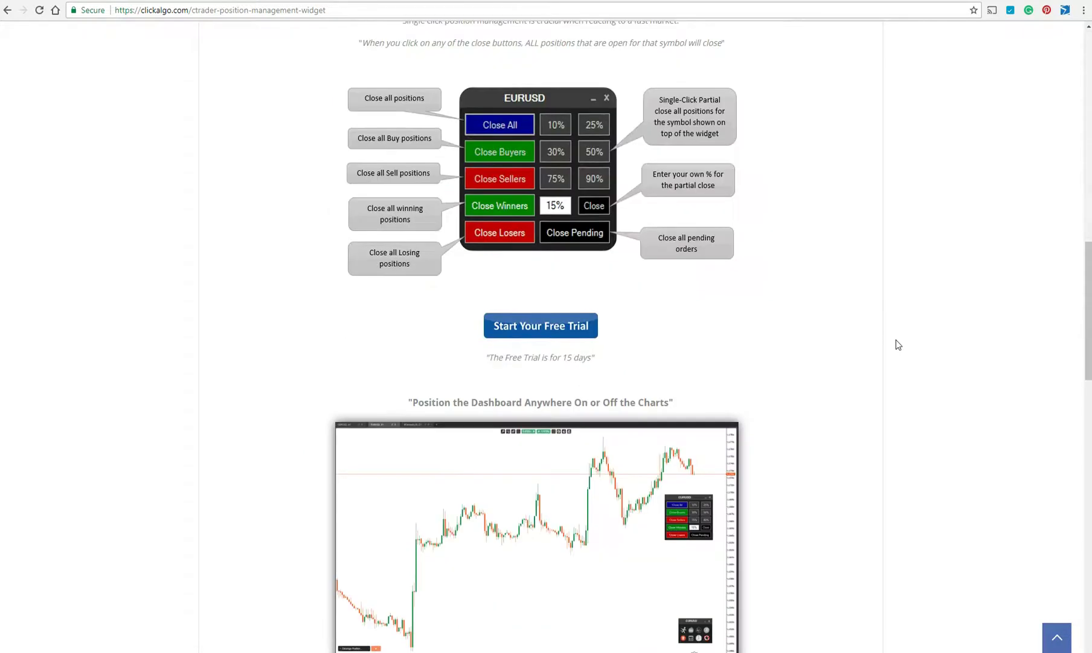
pyautogui.scroll(-3, 897, 343)
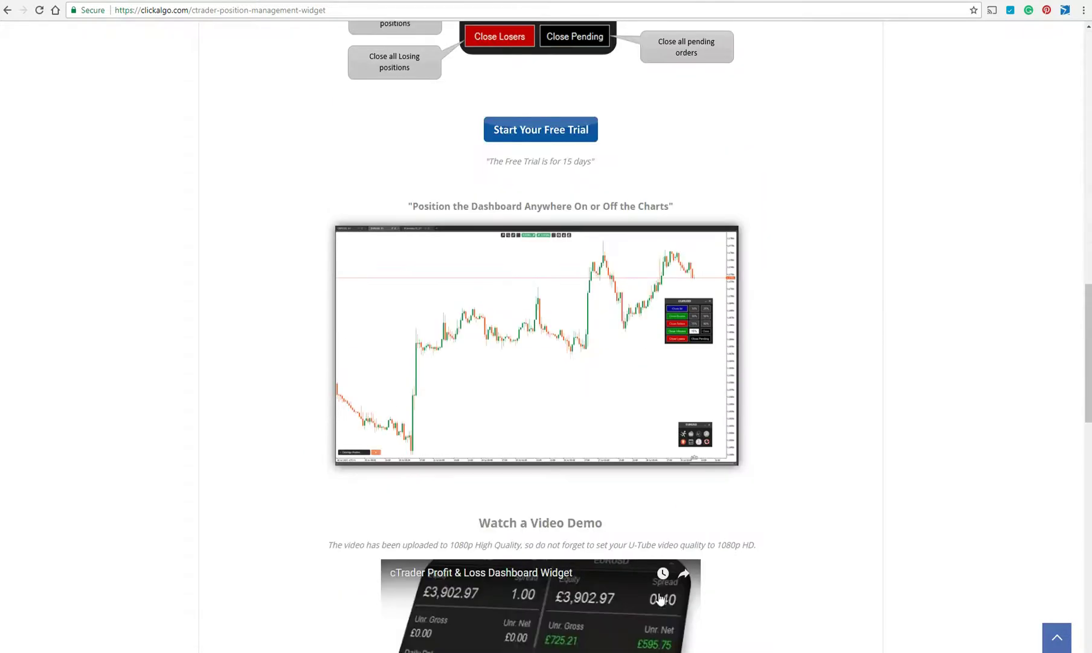
pyautogui.scroll(10, 818, 494)
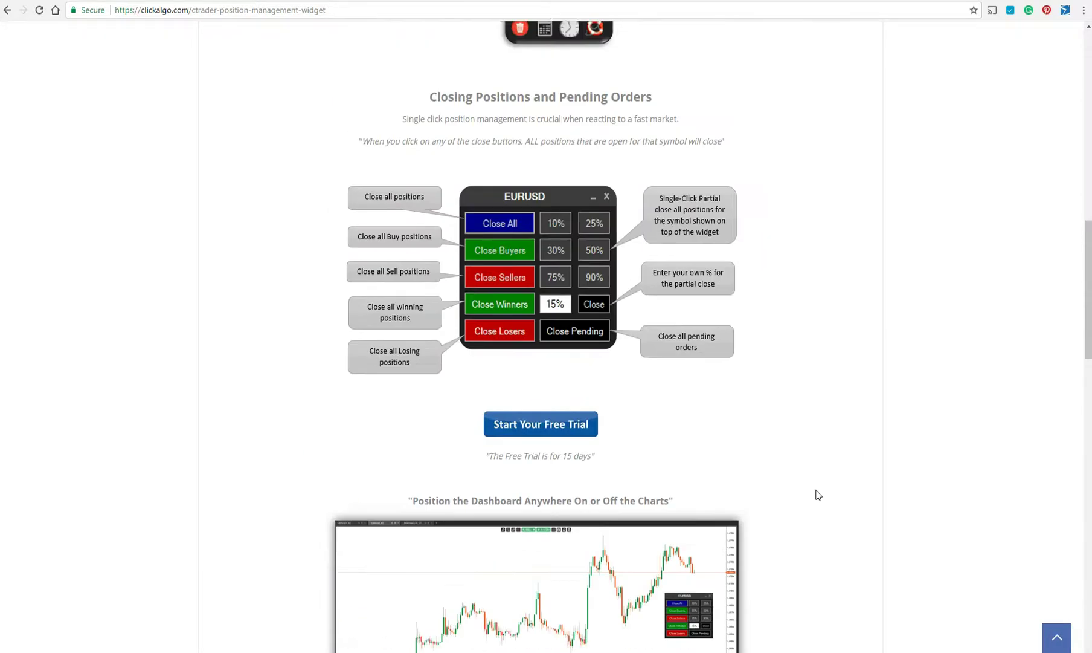
pyautogui.scroll(8, 818, 494)
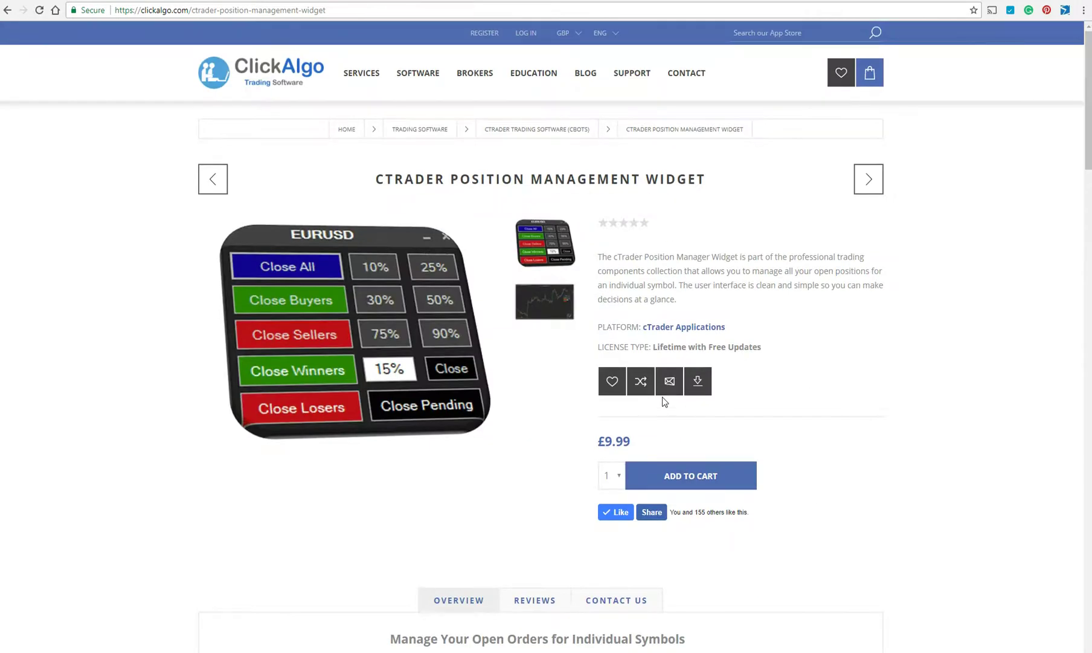
pyautogui.scroll(-20, 796, 451)
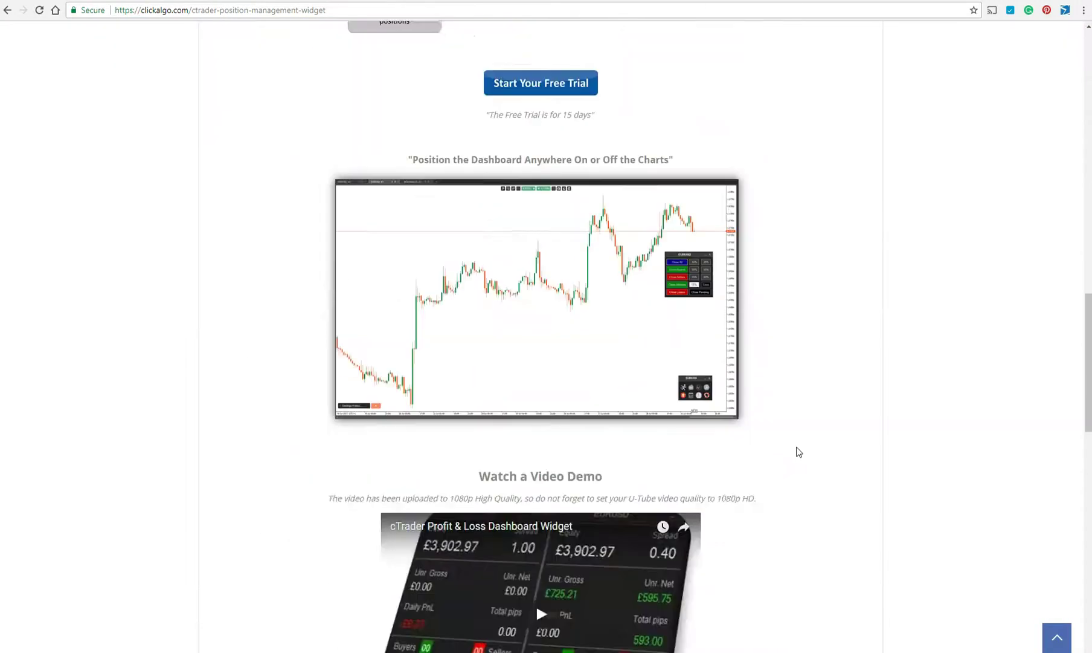
pyautogui.scroll(-3, 800, 452)
# Open the £49.99 Professional Trading Software Widgets collection page, then return to cTrader.
pyautogui.click(556, 145)
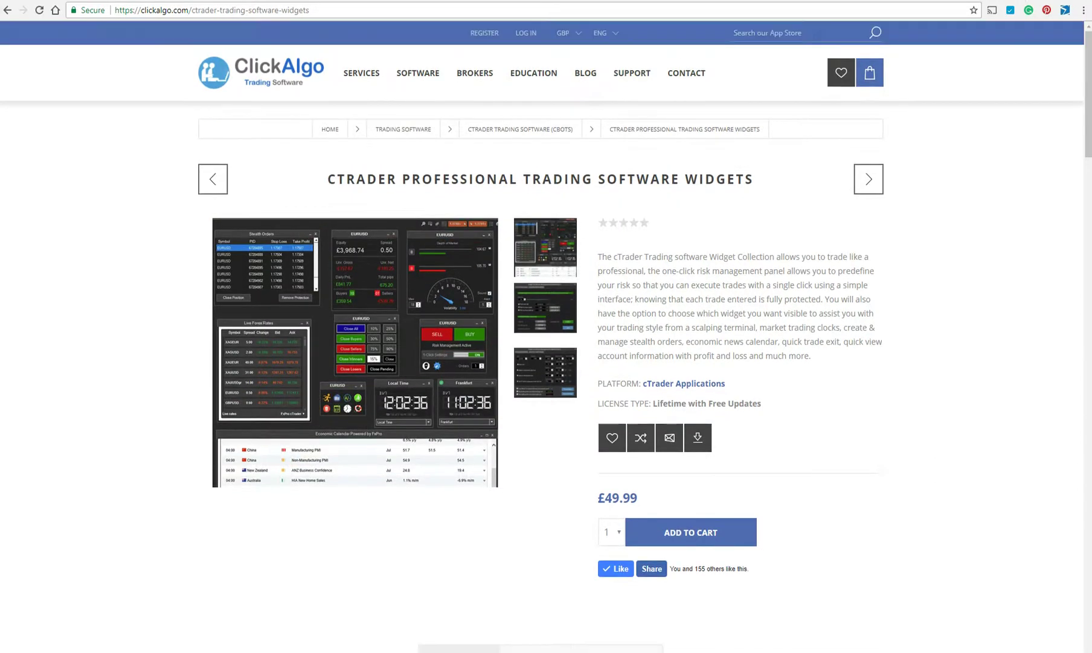
pyautogui.moveTo(243, 640)
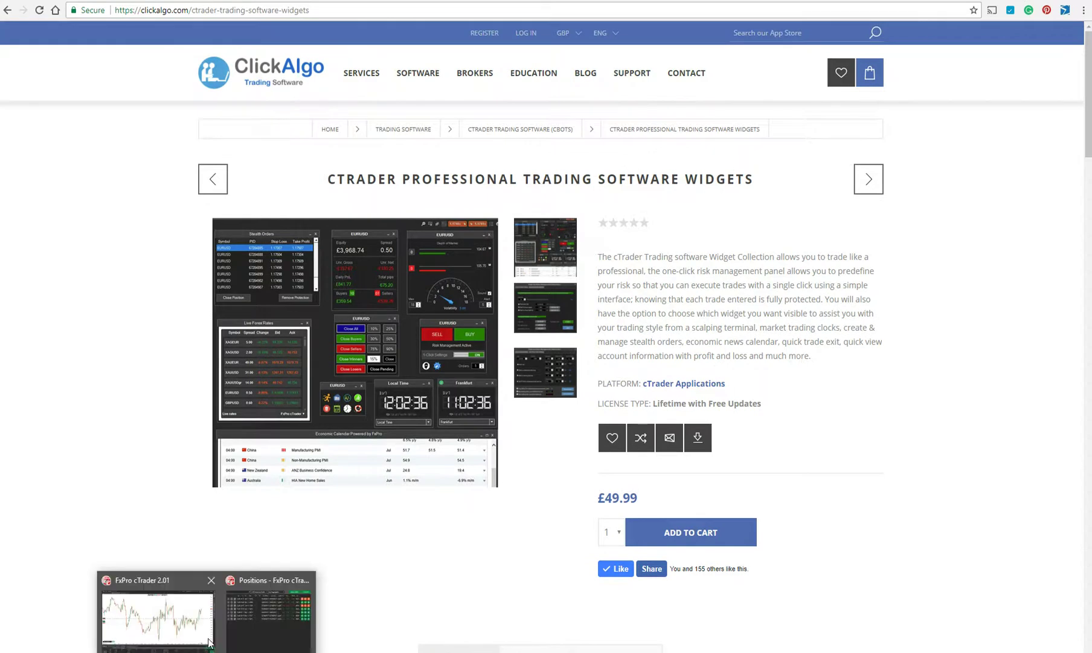
pyautogui.click(181, 622)
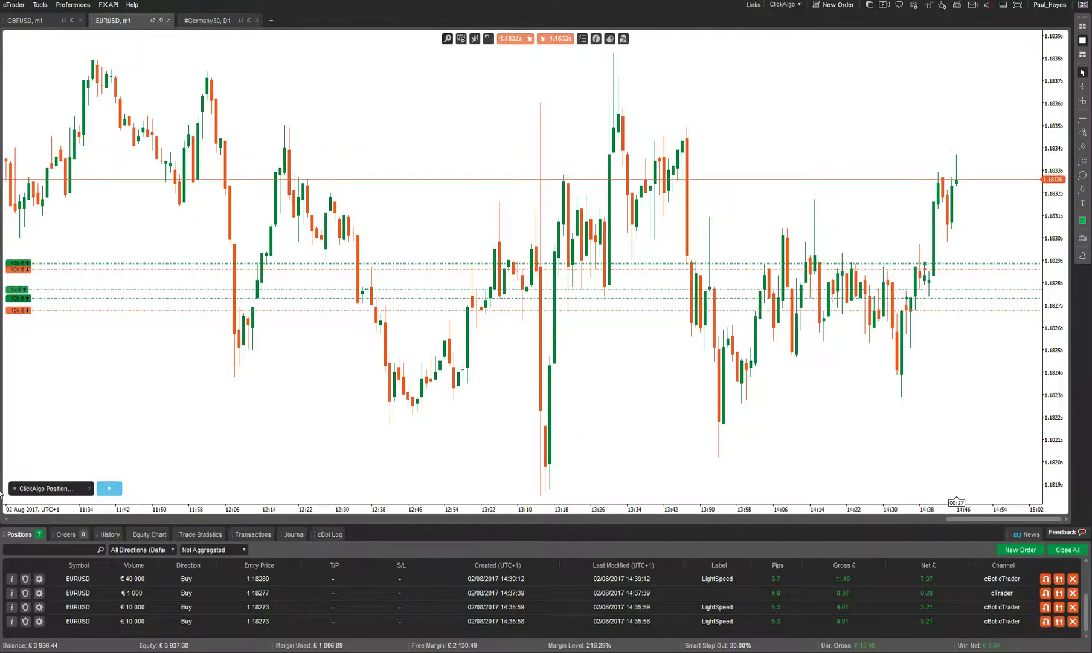
# Start the ClickAlgo cBot on EURUSD, open its position-closing widget and close the icon launcher.
pyautogui.click(109, 488)
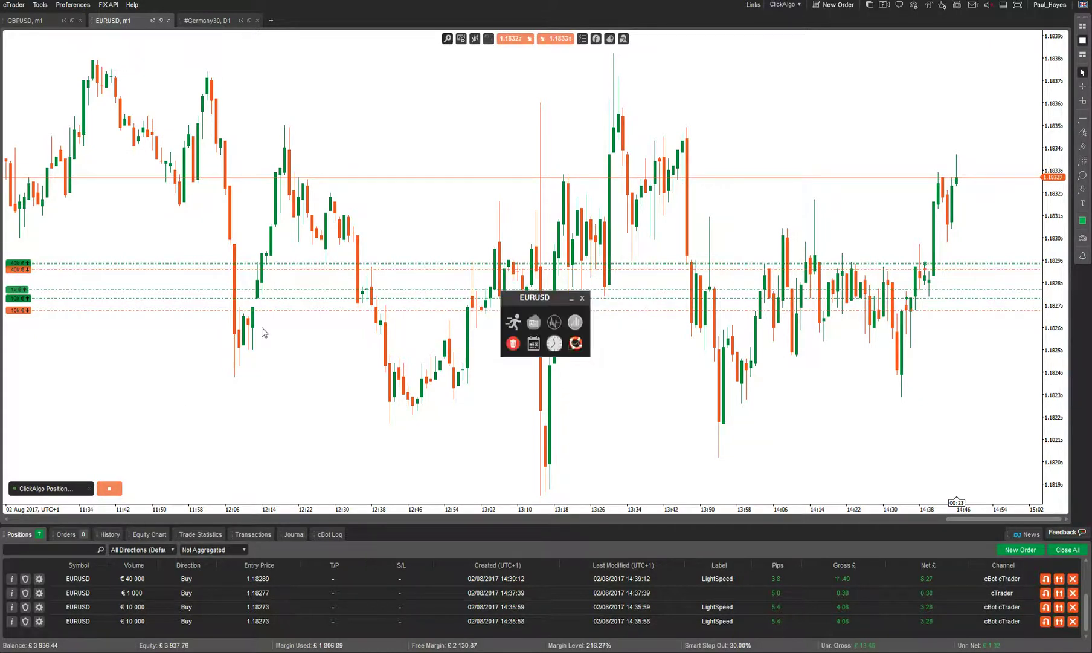
pyautogui.moveTo(521, 322); pyautogui.dragTo(416, 118)
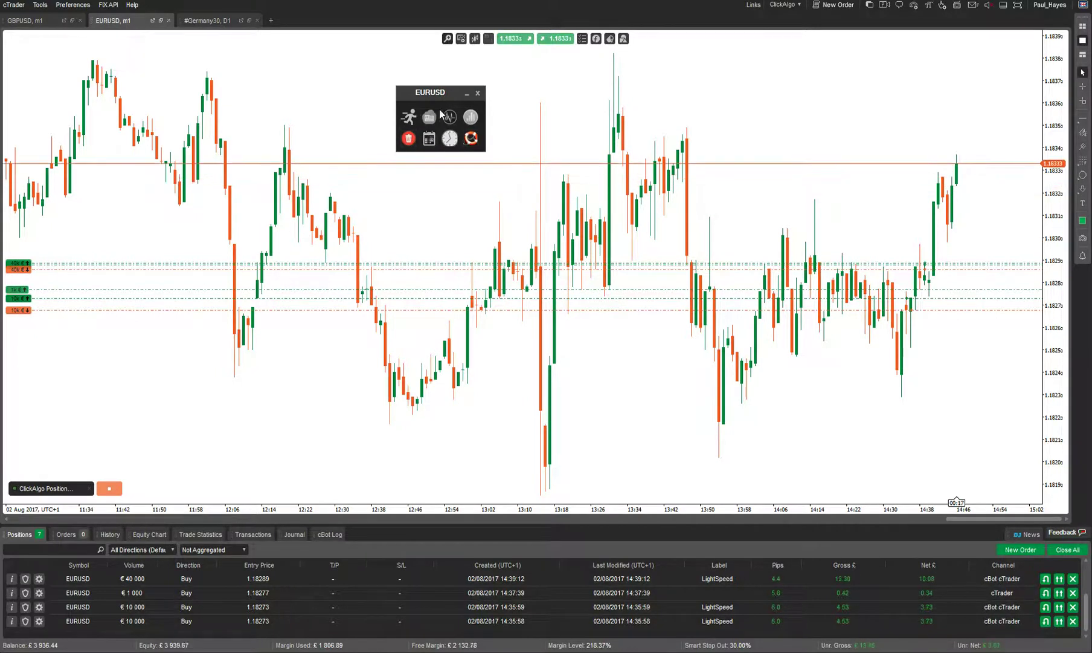
pyautogui.moveTo(452, 106); pyautogui.dragTo(392, 99)
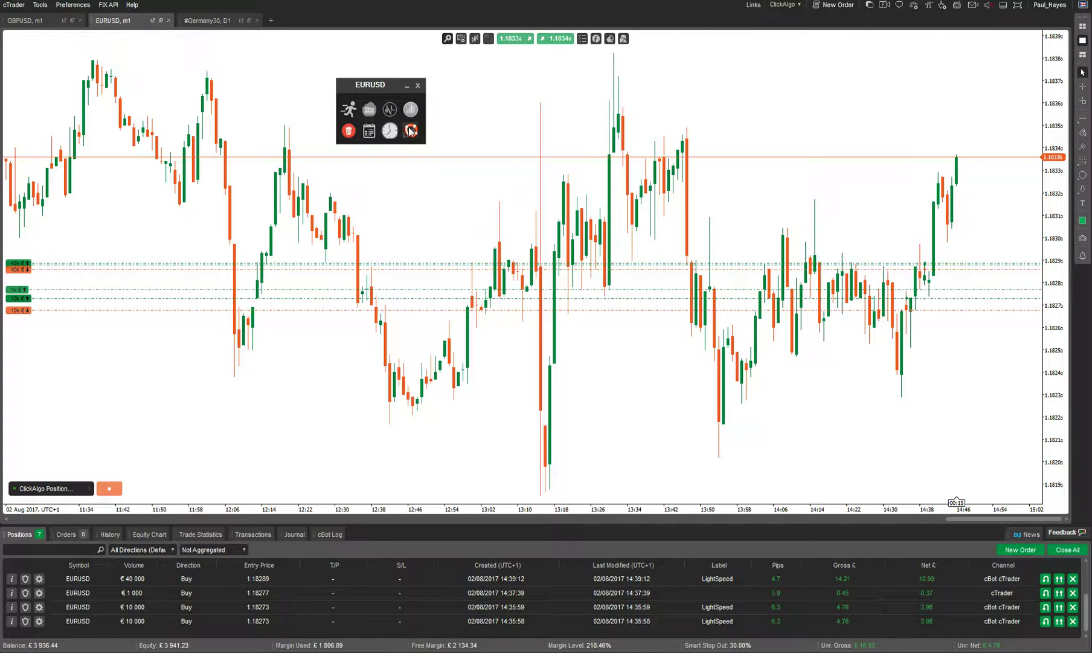
pyautogui.click(350, 132)
pyautogui.moveTo(421, 27); pyautogui.dragTo(848, 58)
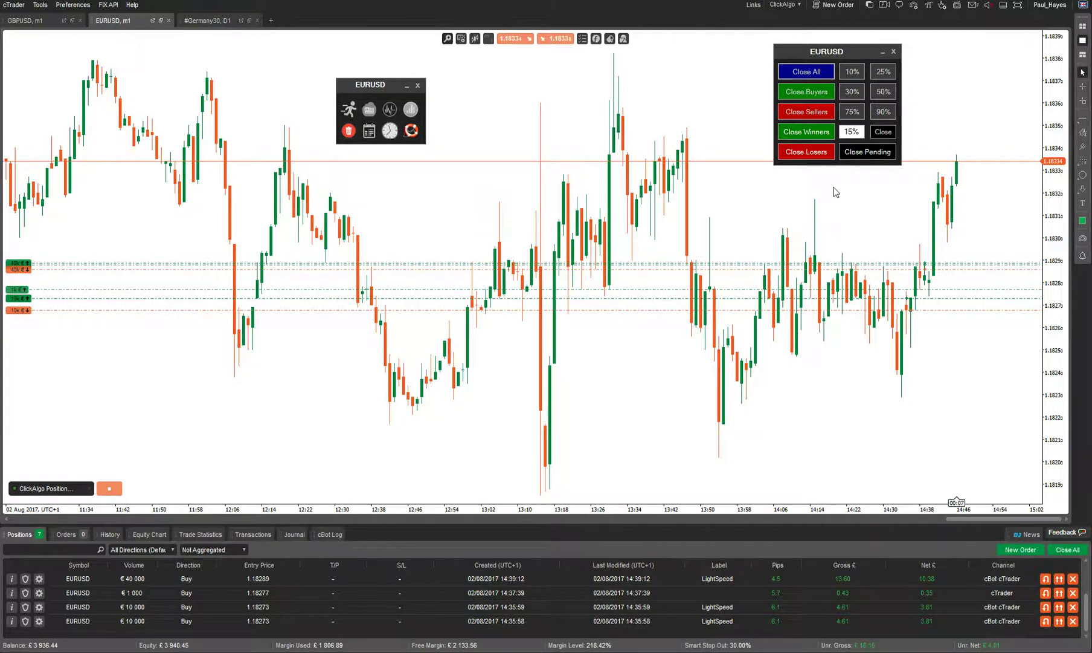
pyautogui.click(418, 86)
# Apply the Basic chart template to the EURUSD chart for green and red candles.
pyautogui.click(629, 264)
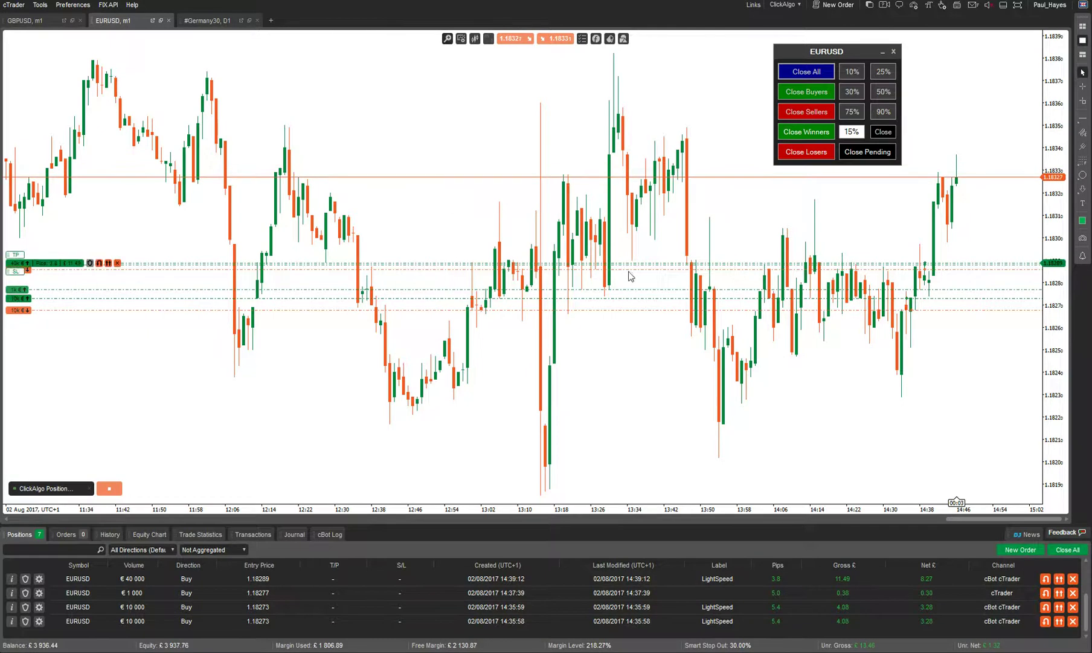
pyautogui.click(461, 38)
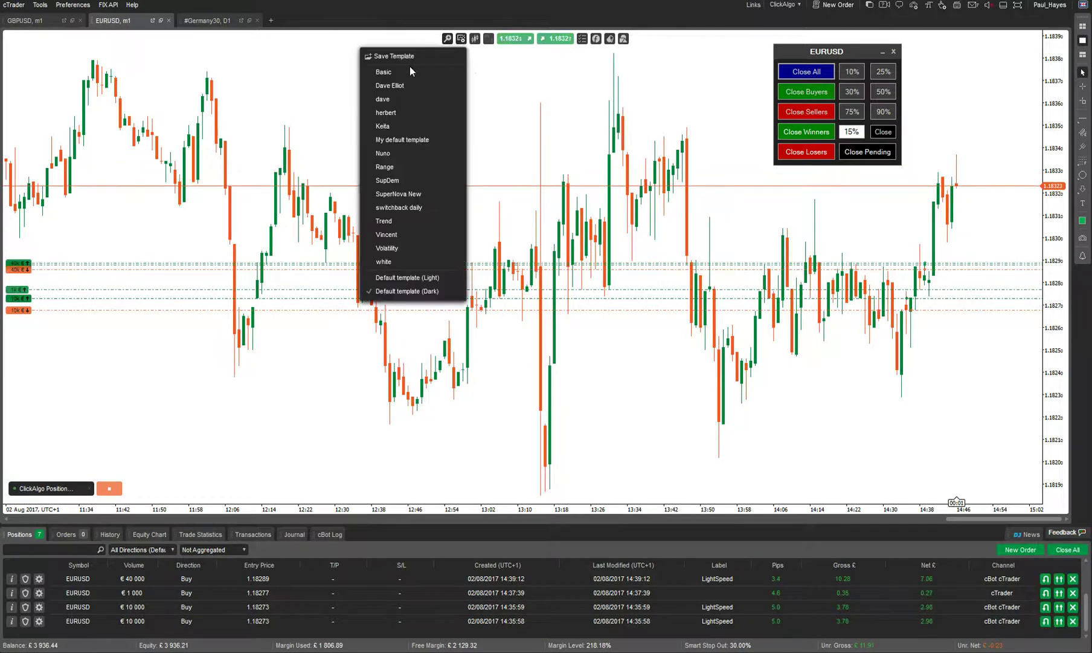
pyautogui.click(402, 71)
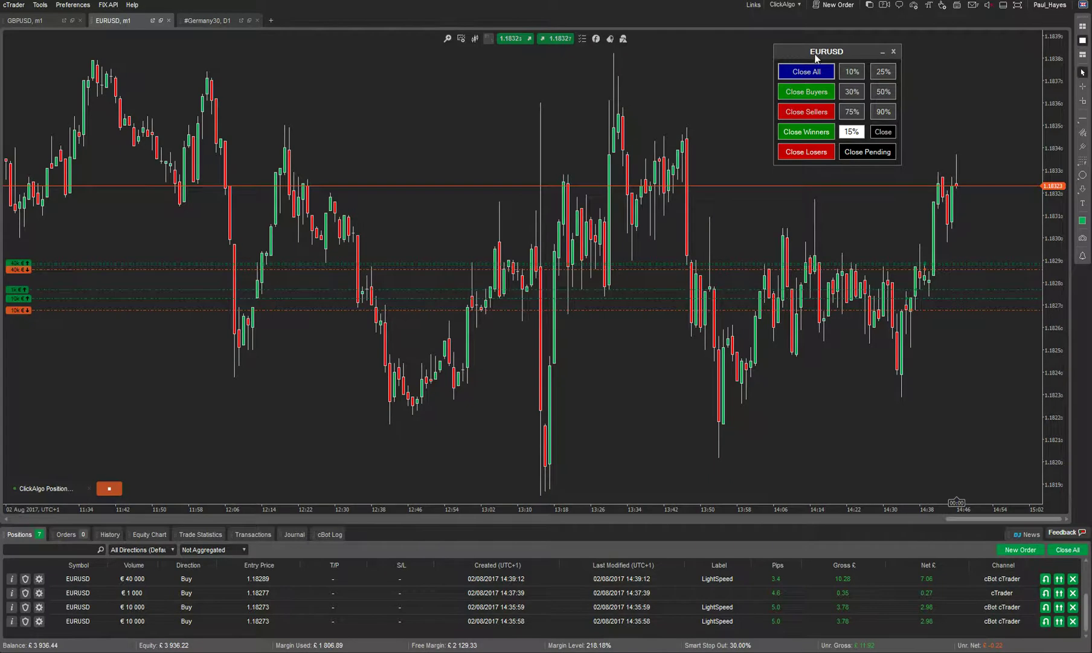
# Pan the chart to earlier candles and move the position-closing panel right and down.
pyautogui.moveTo(818, 61)
pyautogui.mouseDown()
pyautogui.moveTo(912, 278)
pyautogui.moveTo(924, 359)
pyautogui.moveTo(799, 52)
pyautogui.moveTo(816, 62)
pyautogui.mouseUp()
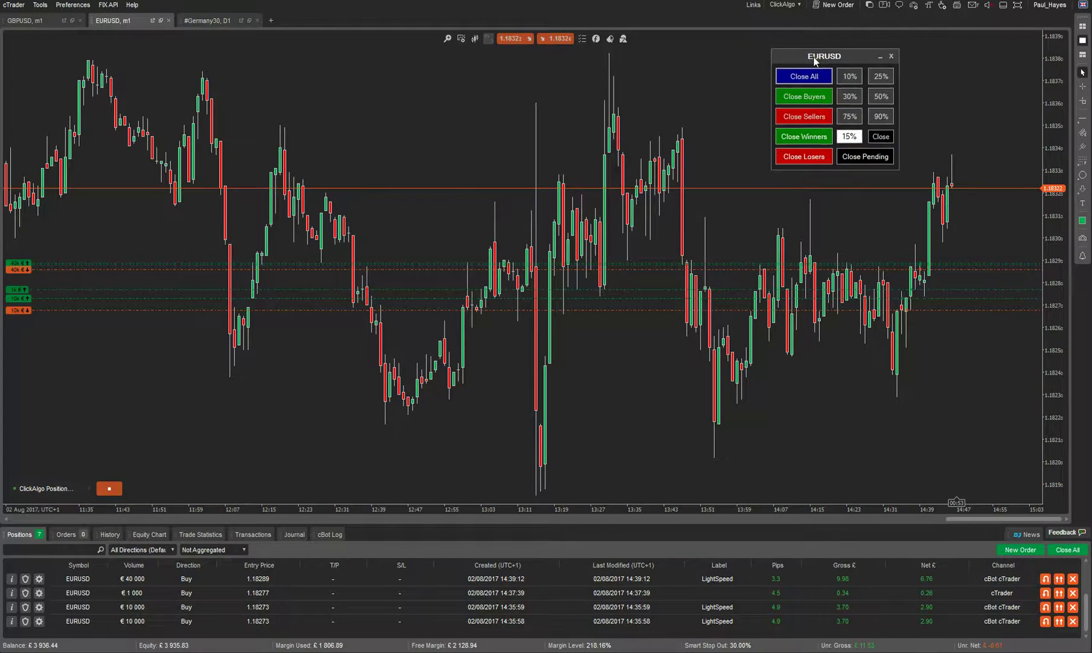
pyautogui.moveTo(596, 161); pyautogui.dragTo(422, 186)
pyautogui.moveTo(791, 57); pyautogui.dragTo(837, 89)
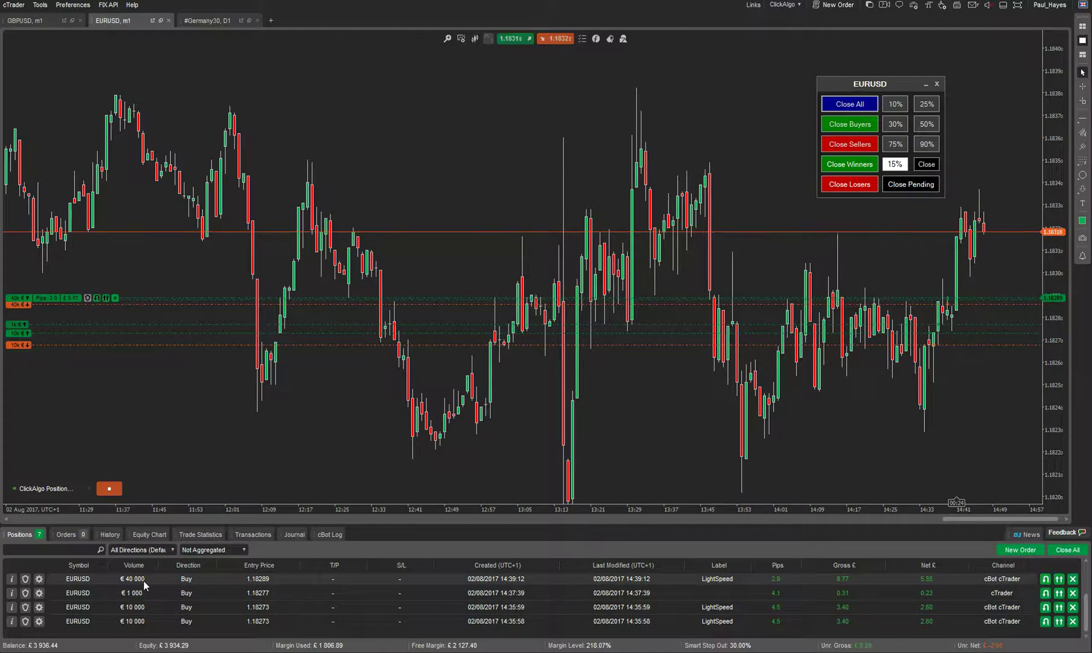
# Close 50% of every EURUSD position, then change the custom 15% to 5% and close it.
pyautogui.click(918, 128)
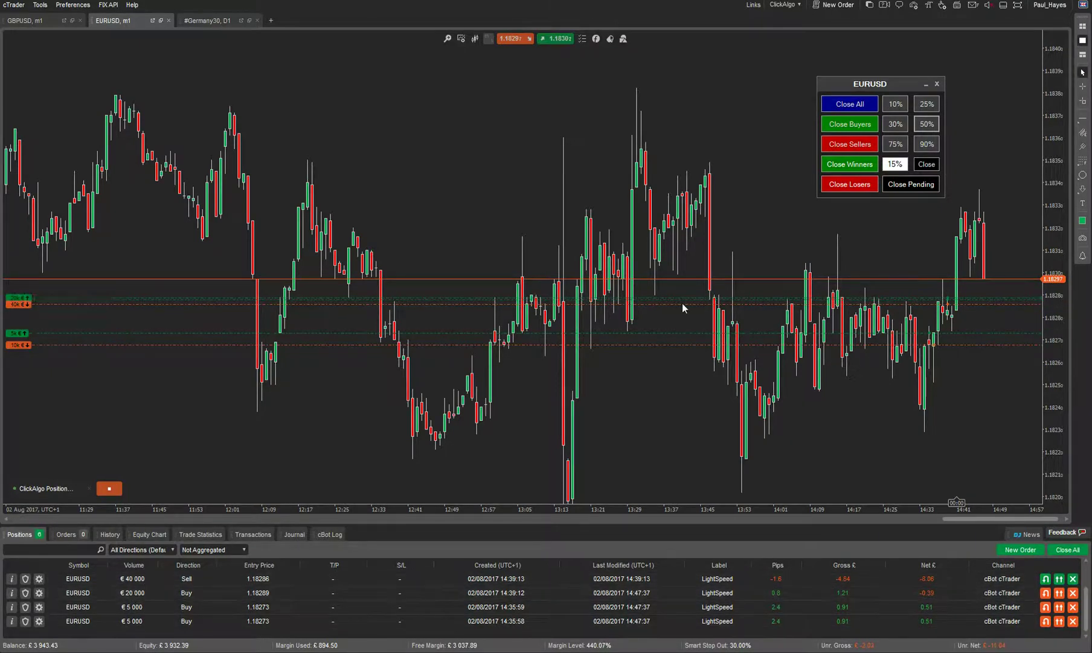
pyautogui.doubleClick(889, 164)
pyautogui.moveTo(888, 163); pyautogui.dragTo(908, 165)
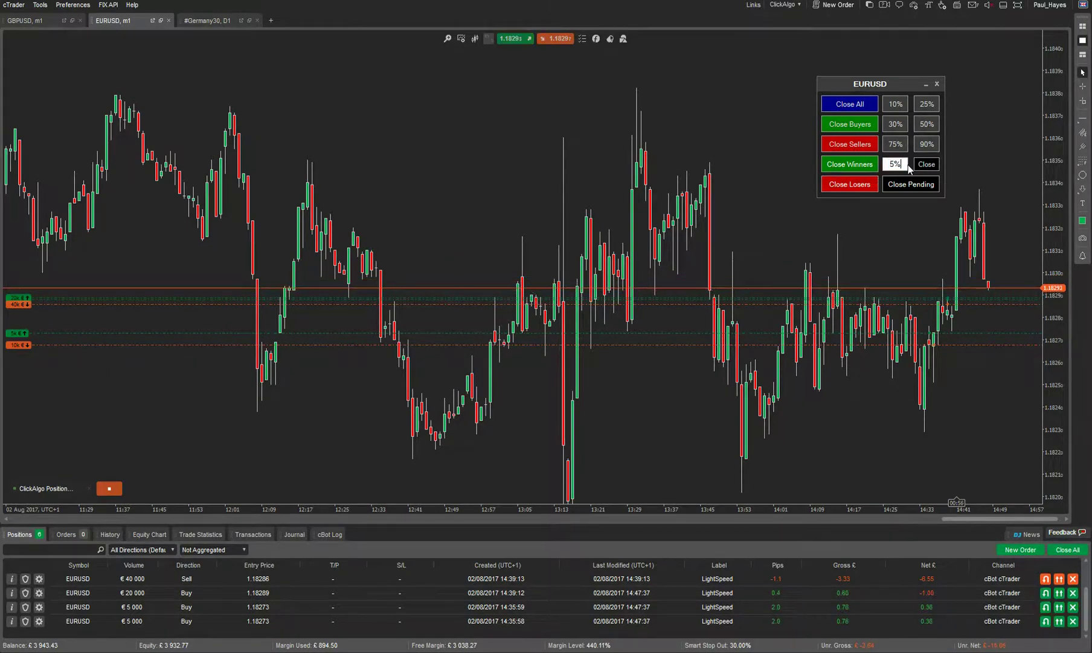
pyautogui.click(935, 166)
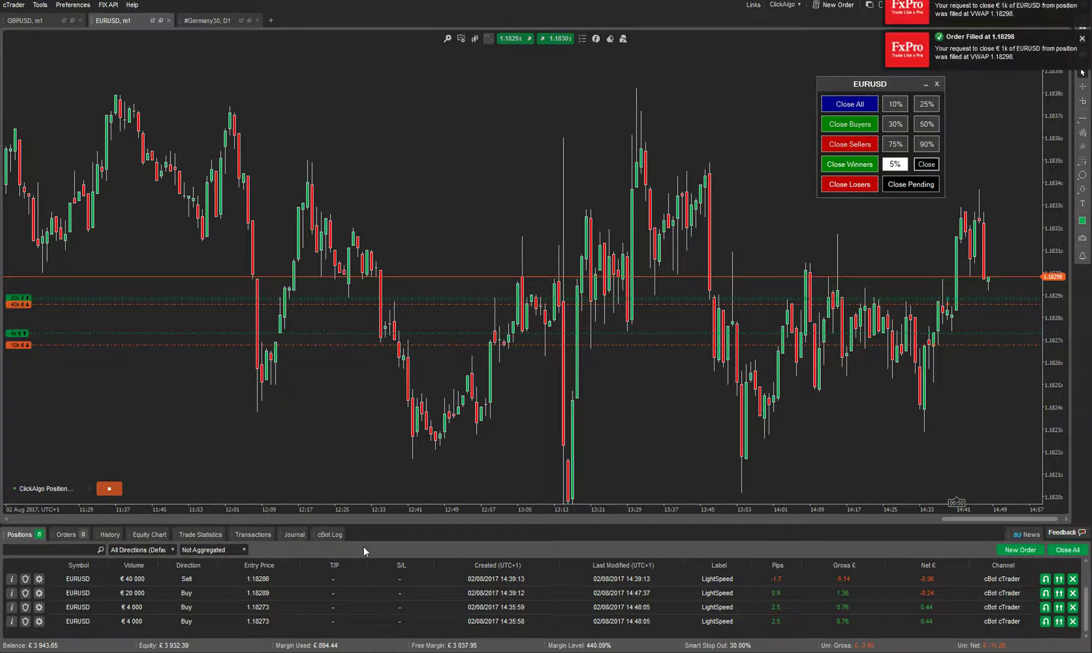
pyautogui.moveTo(864, 87); pyautogui.dragTo(898, 80)
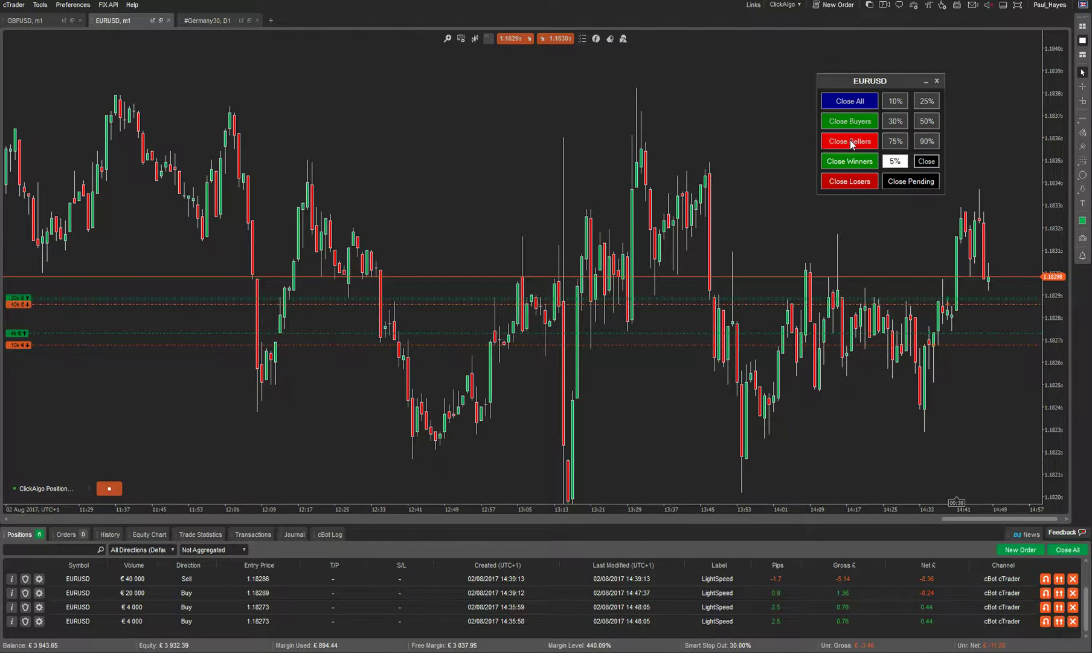
# Close all EURUSD sell positions, then check pips and profit on the 20k and 4k lines.
pyautogui.click(850, 140)
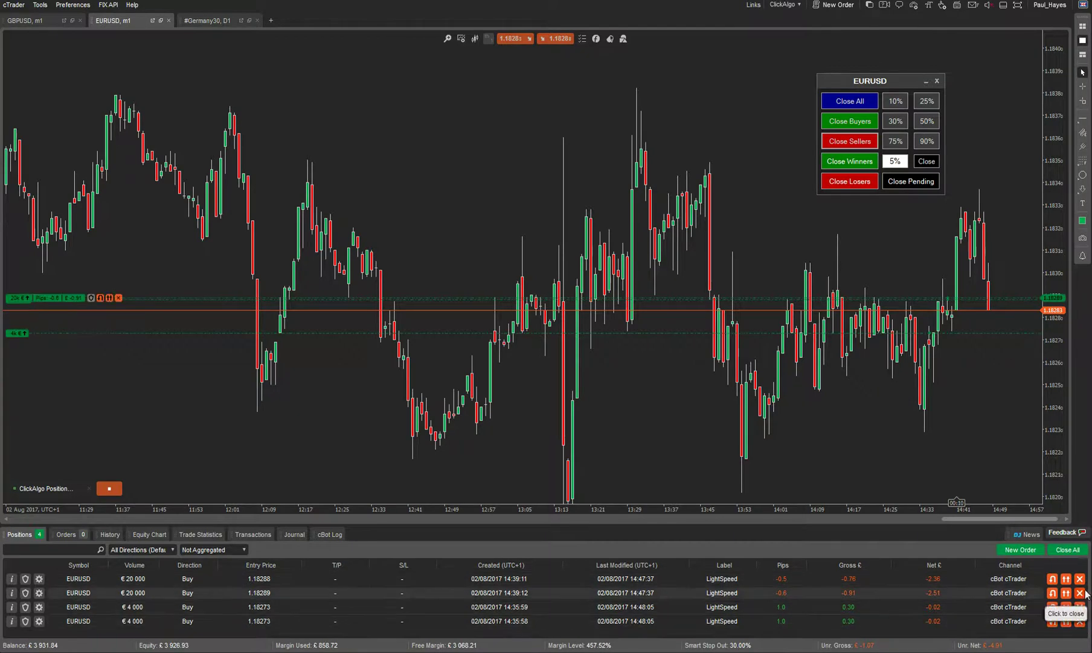
pyautogui.moveTo(916, 83); pyautogui.dragTo(901, 90)
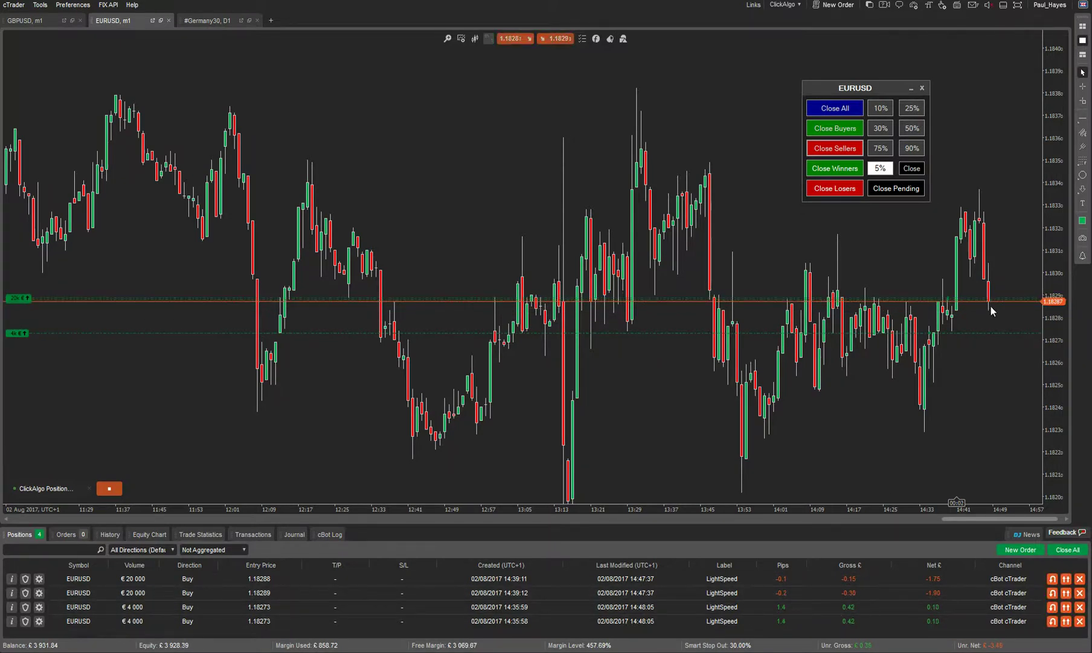
pyautogui.moveTo(993, 302)
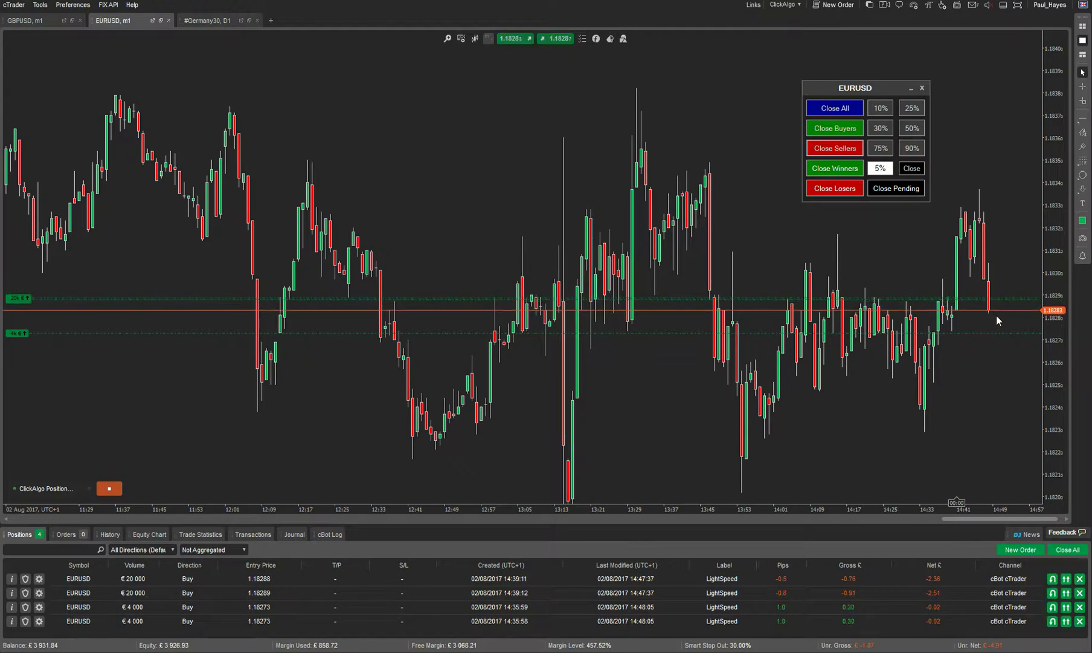
pyautogui.moveTo(862, 91); pyautogui.dragTo(867, 59)
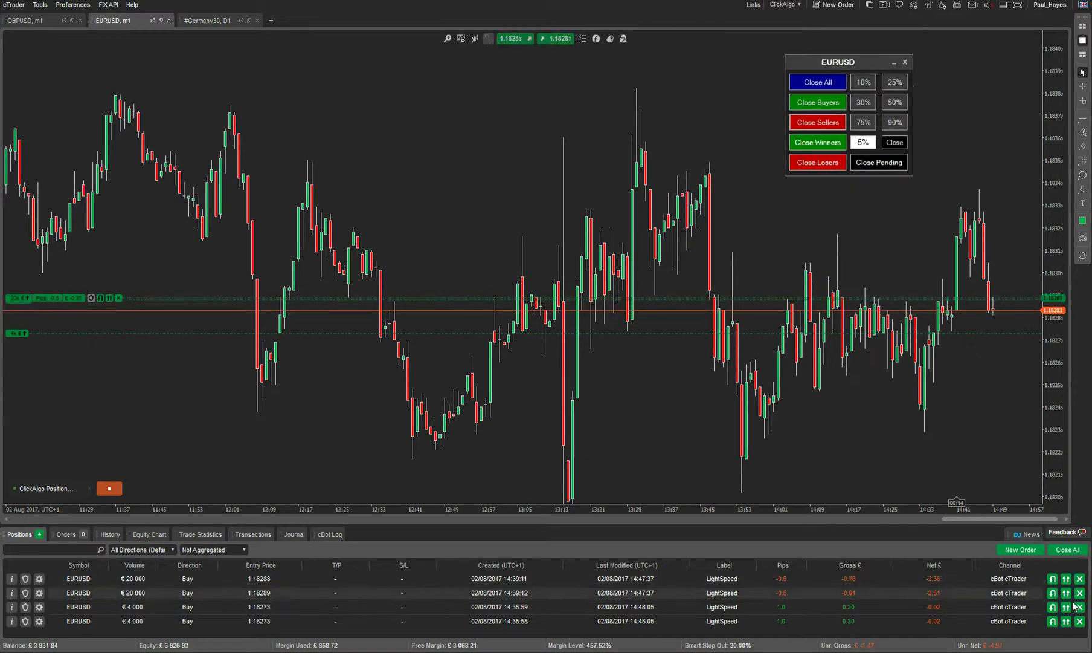
pyautogui.moveTo(40, 307)
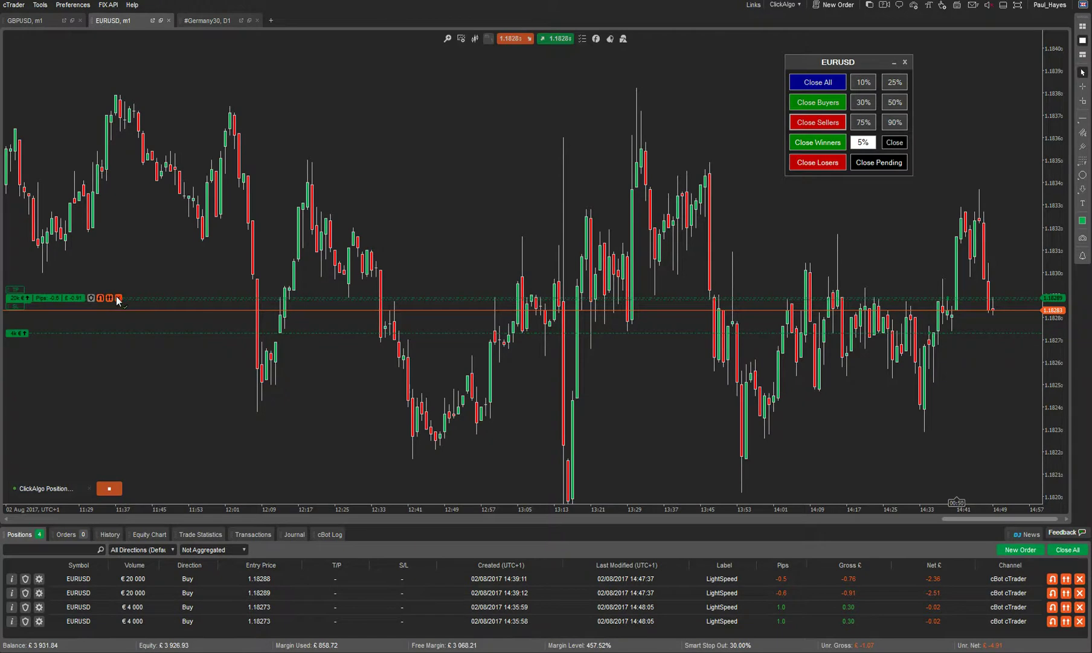
pyautogui.moveTo(116, 339)
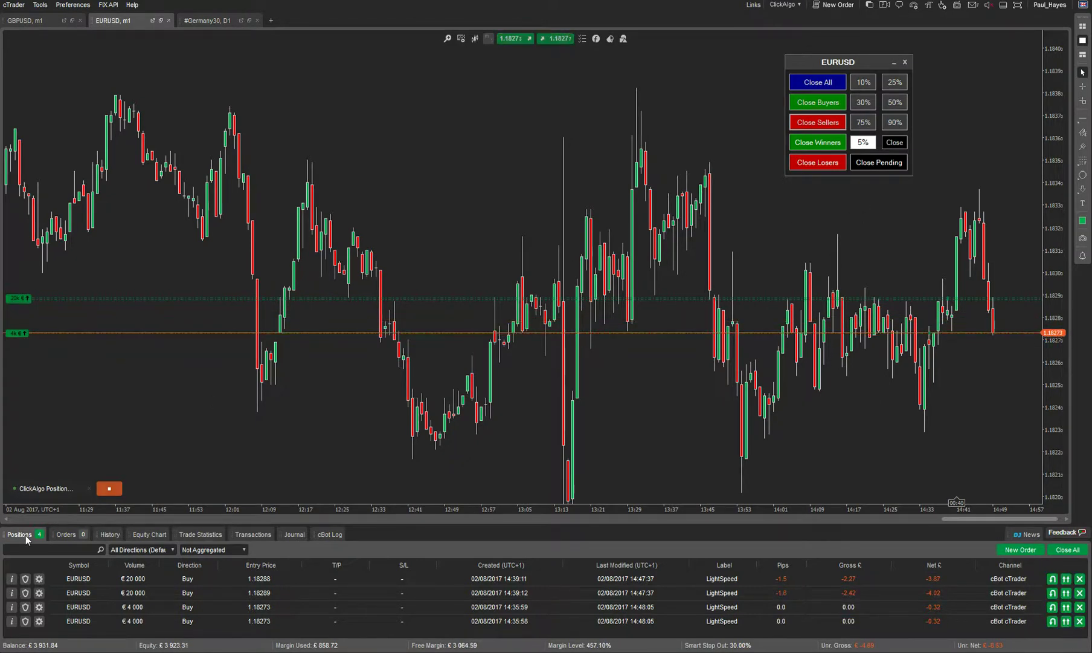
# Undock the Positions list into a floating window and shrink it to reveal the chart.
pyautogui.moveTo(165, 295); pyautogui.dragTo(210, 108)
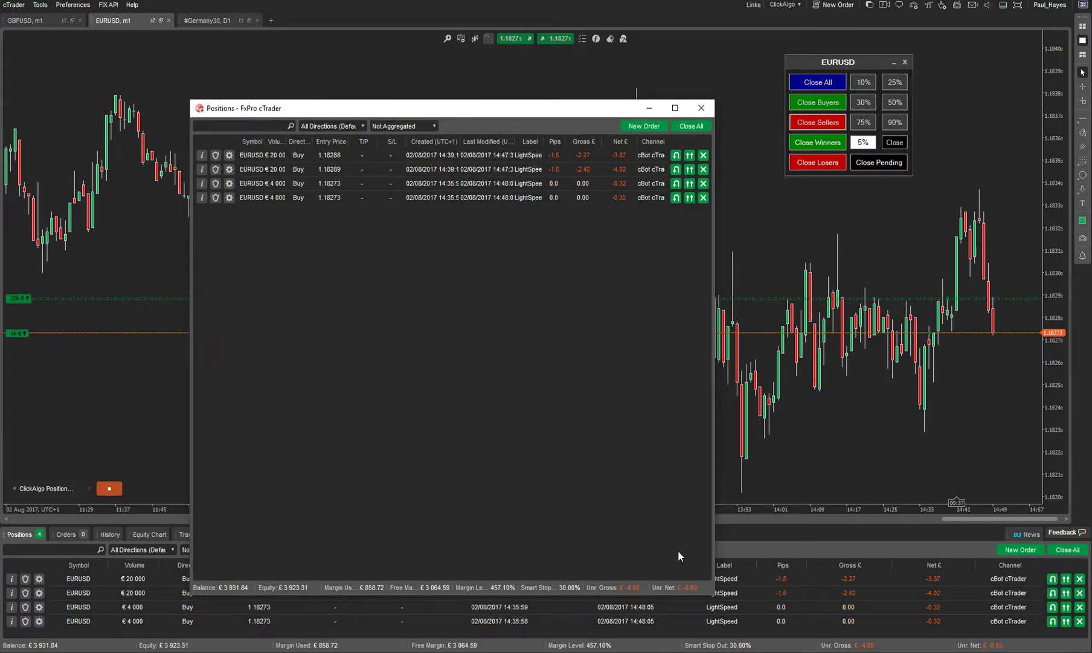
pyautogui.moveTo(712, 595); pyautogui.dragTo(552, 326)
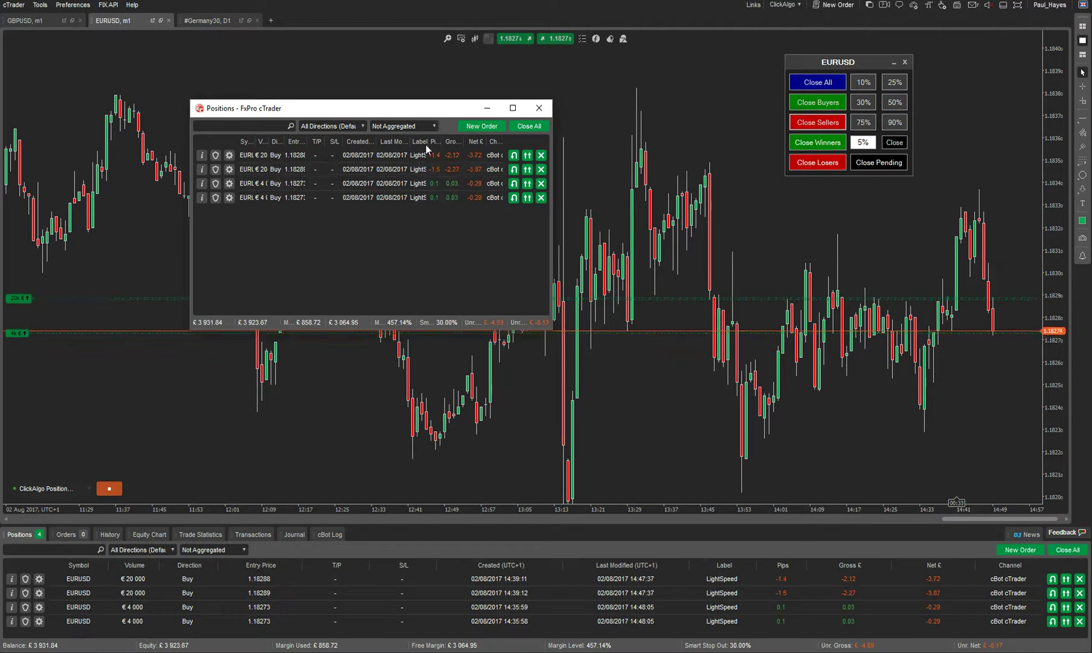
pyautogui.click(774, 190)
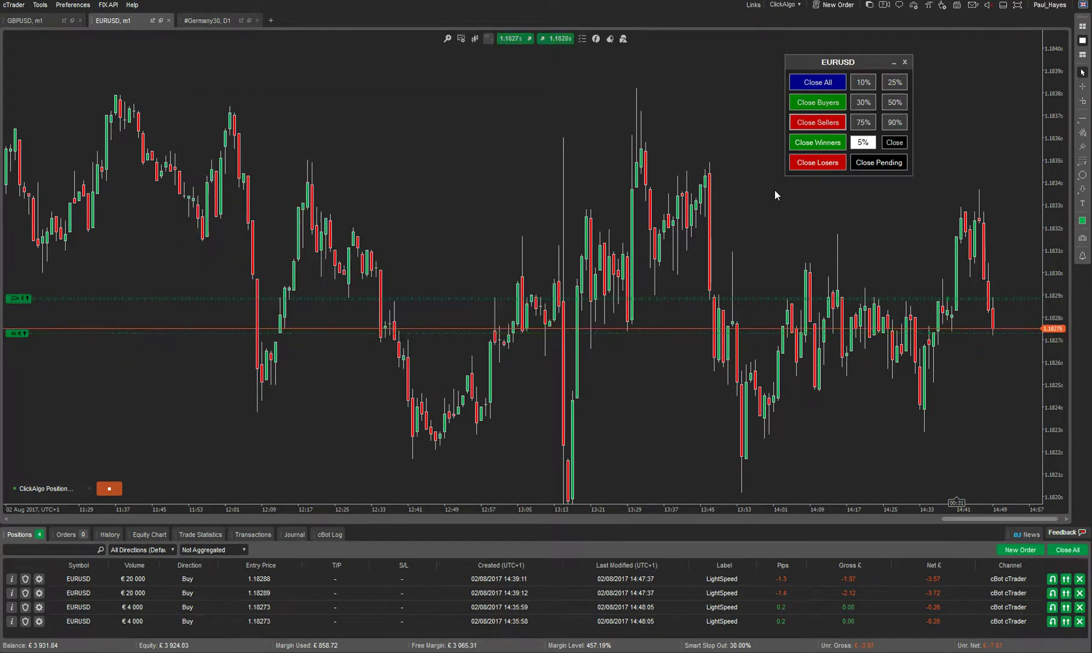
# Use the widget's Close All to close the four EURUSD buys at 1.18278.
pyautogui.moveTo(854, 64); pyautogui.dragTo(916, 73)
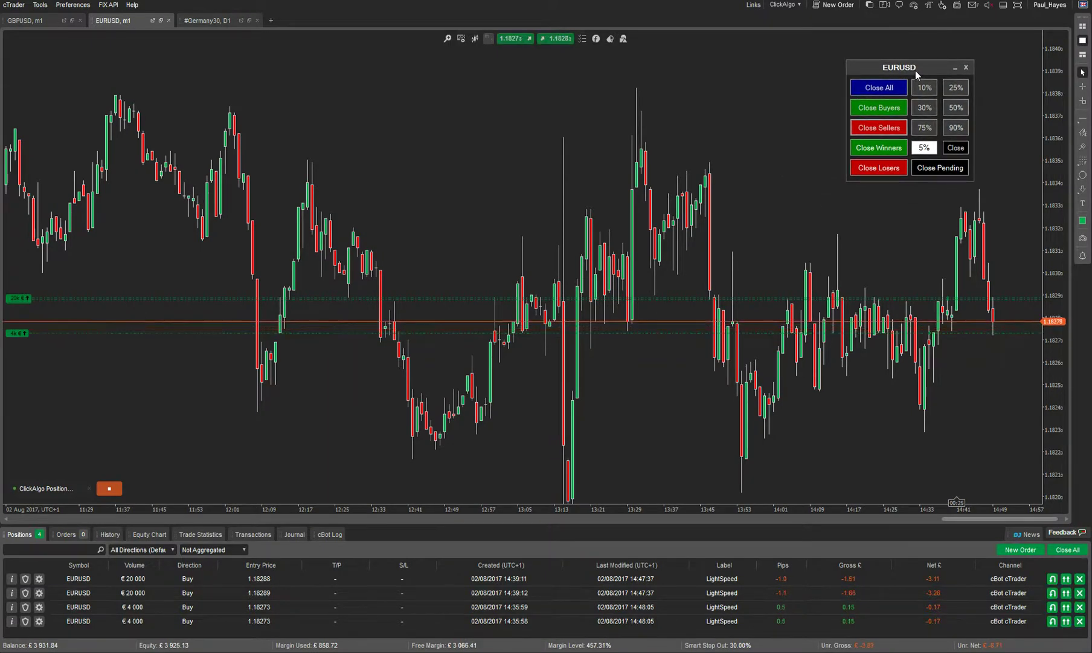
pyautogui.click(892, 93)
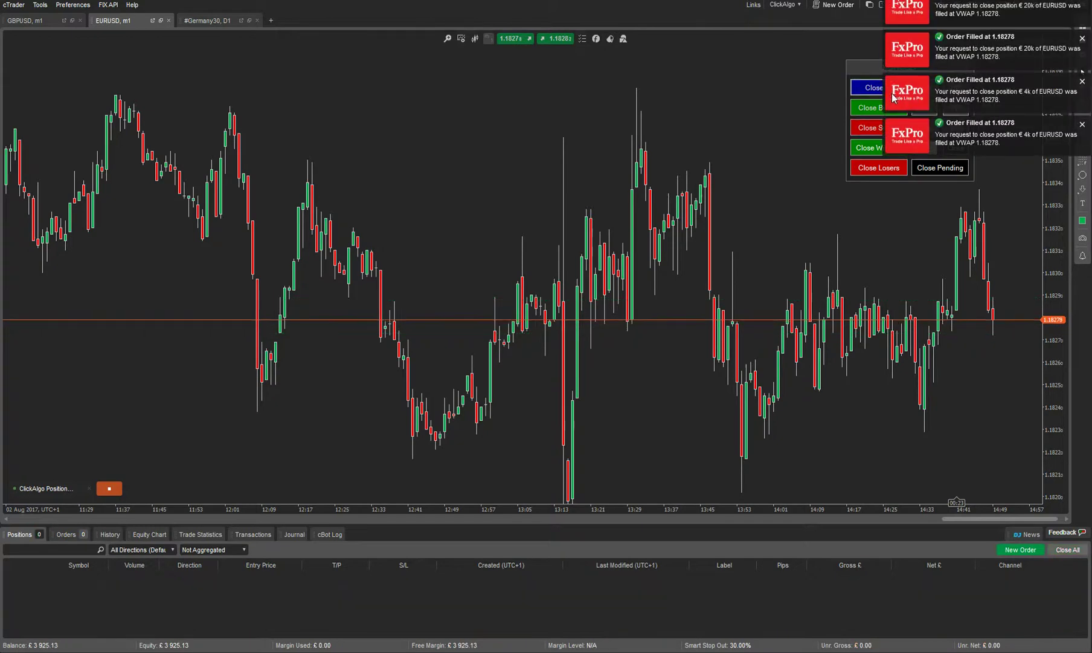
pyautogui.moveTo(870, 79); pyautogui.dragTo(423, 183)
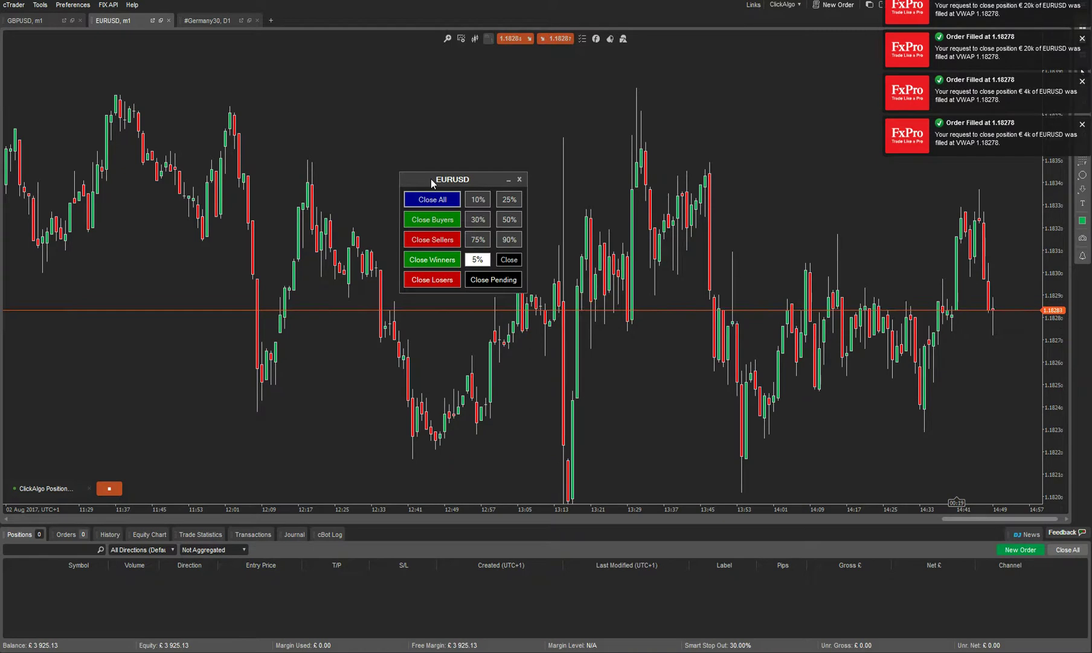
# Move the EURUSD closing panel, switch to the GBPUSD m1 chart and hide the positions list.
pyautogui.moveTo(431, 180); pyautogui.dragTo(413, 146)
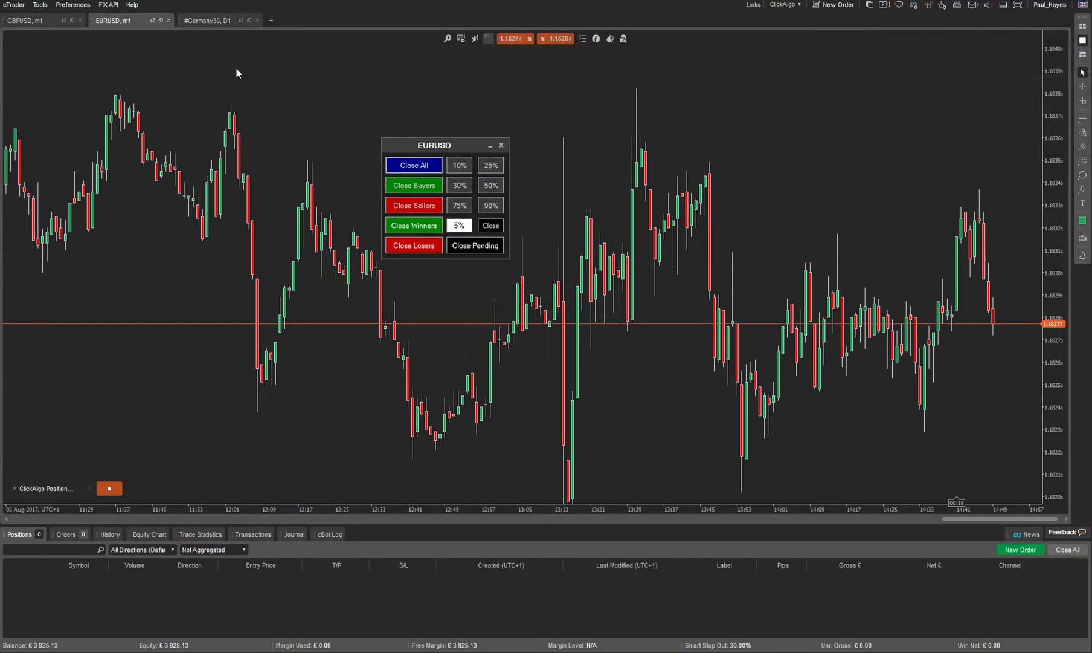
pyautogui.moveTo(433, 150); pyautogui.dragTo(453, 90)
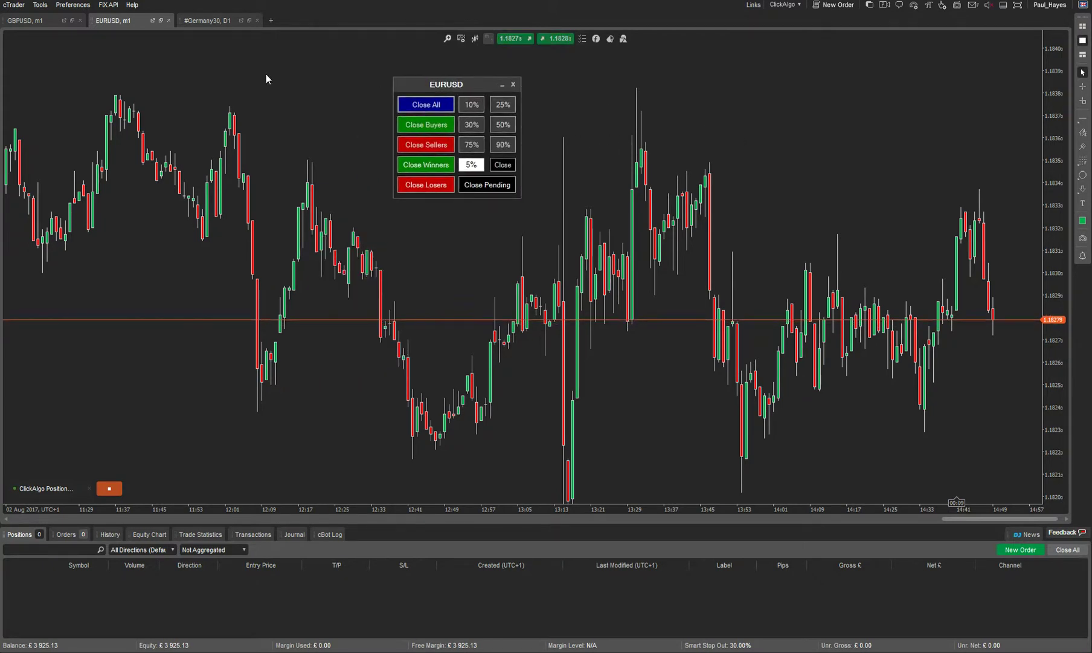
pyautogui.click(34, 22)
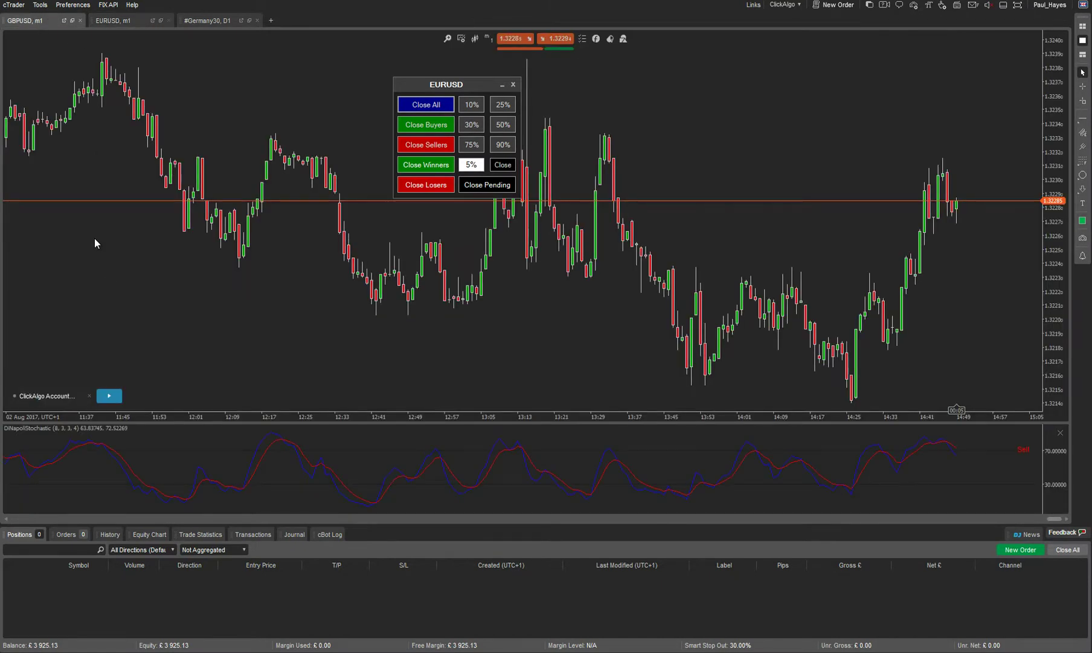
pyautogui.hotkey('ctrl', 'shift', 't')
# Drag the ClickAlgo Position Manager Widget from the cBots list onto GBPUSD and delete the Account instance.
pyautogui.hotkey('ctrl', 'shift', 'm')
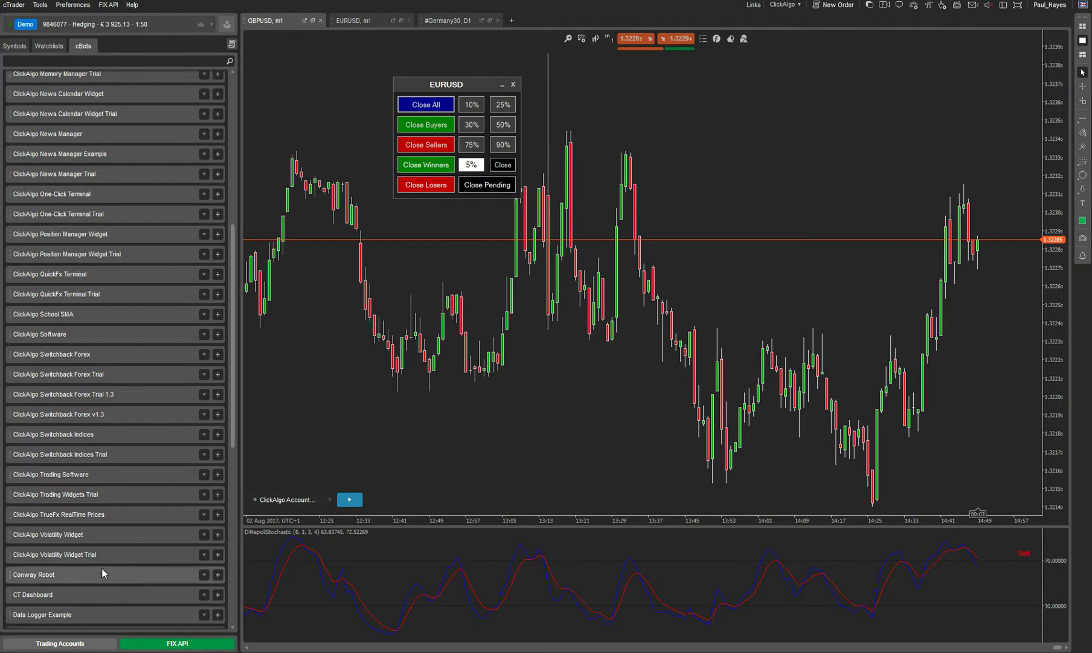
pyautogui.scroll(-1, 103, 568)
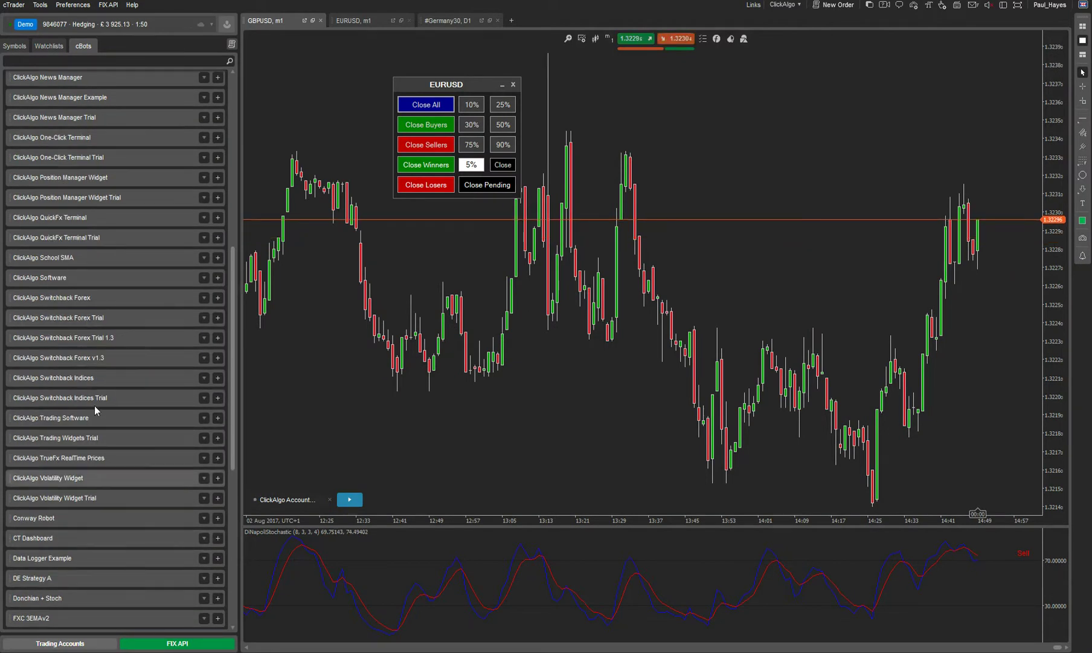
pyautogui.moveTo(97, 178); pyautogui.dragTo(407, 402)
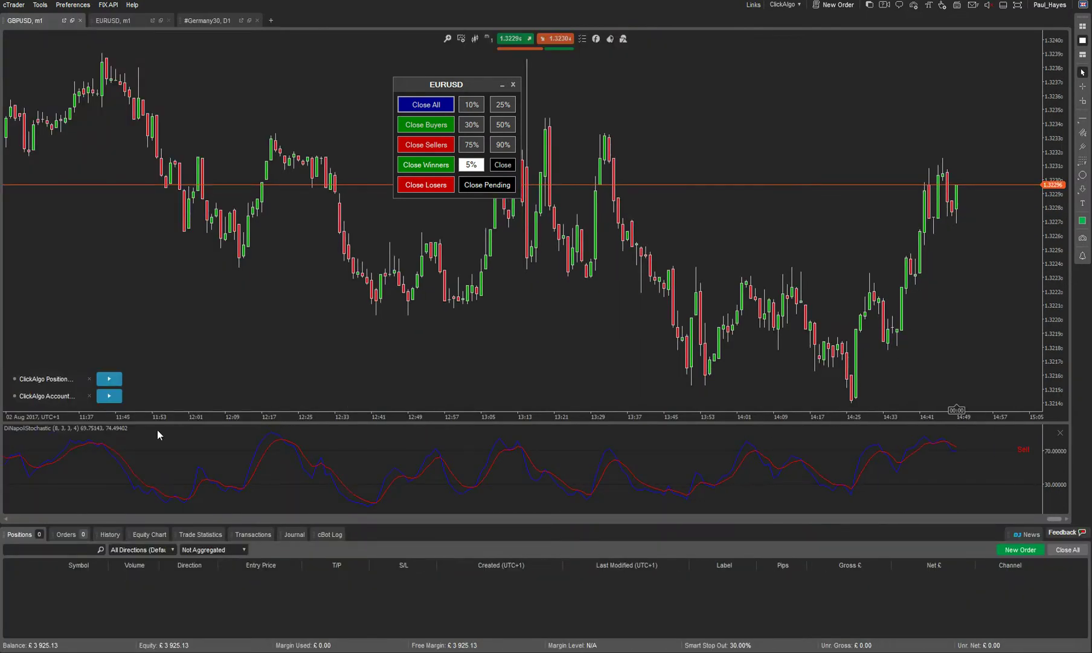
pyautogui.click(90, 396)
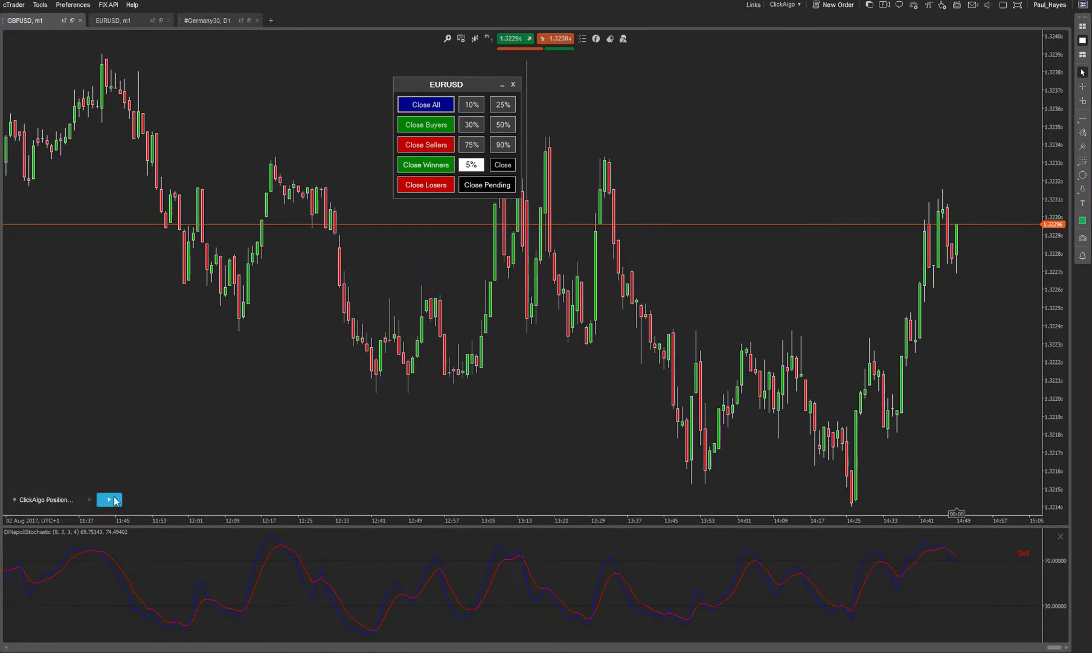
# Run the Position Manager widget on GBPUSD and open its GBPUSD position-closing panel.
pyautogui.click(118, 500)
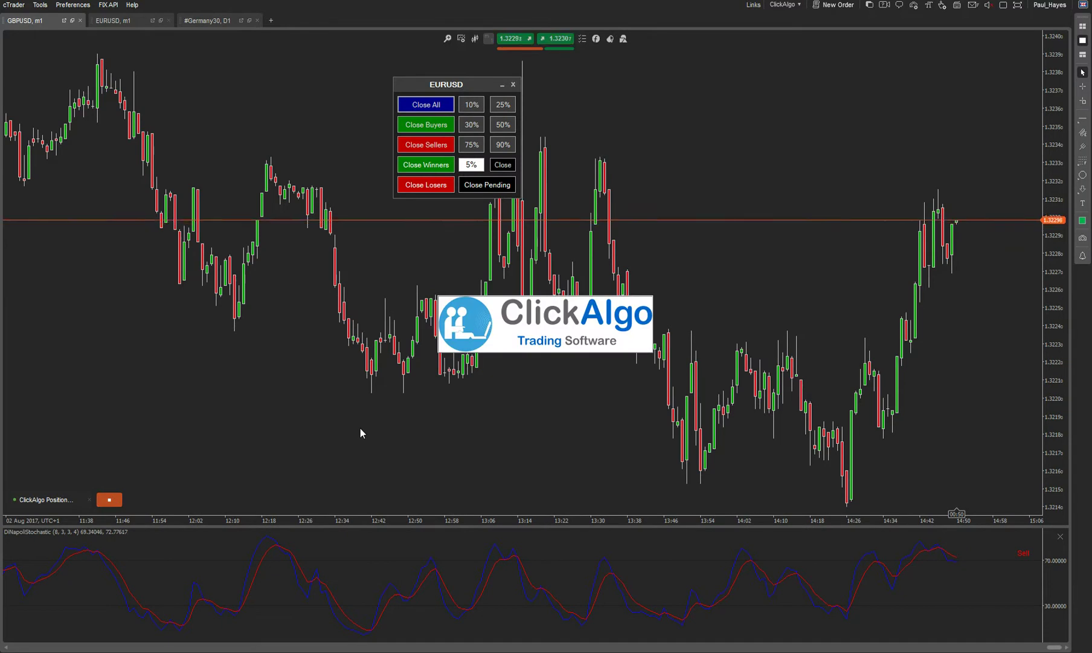
pyautogui.moveTo(533, 296); pyautogui.dragTo(167, 119)
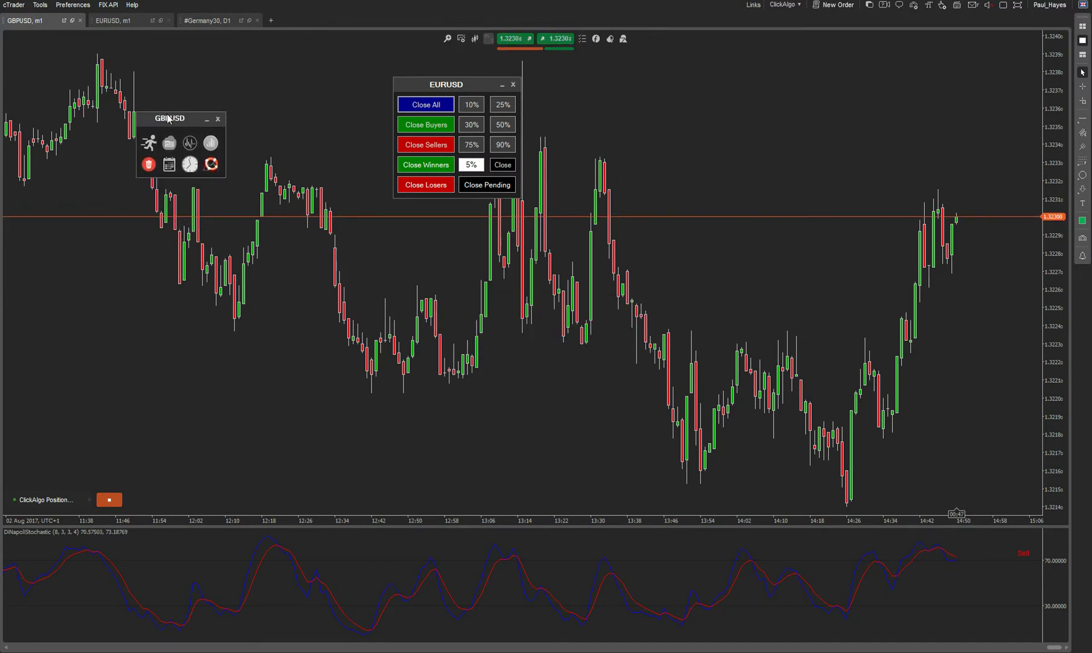
pyautogui.click(148, 164)
pyautogui.moveTo(231, 82); pyautogui.dragTo(787, 67)
pyautogui.click(223, 119)
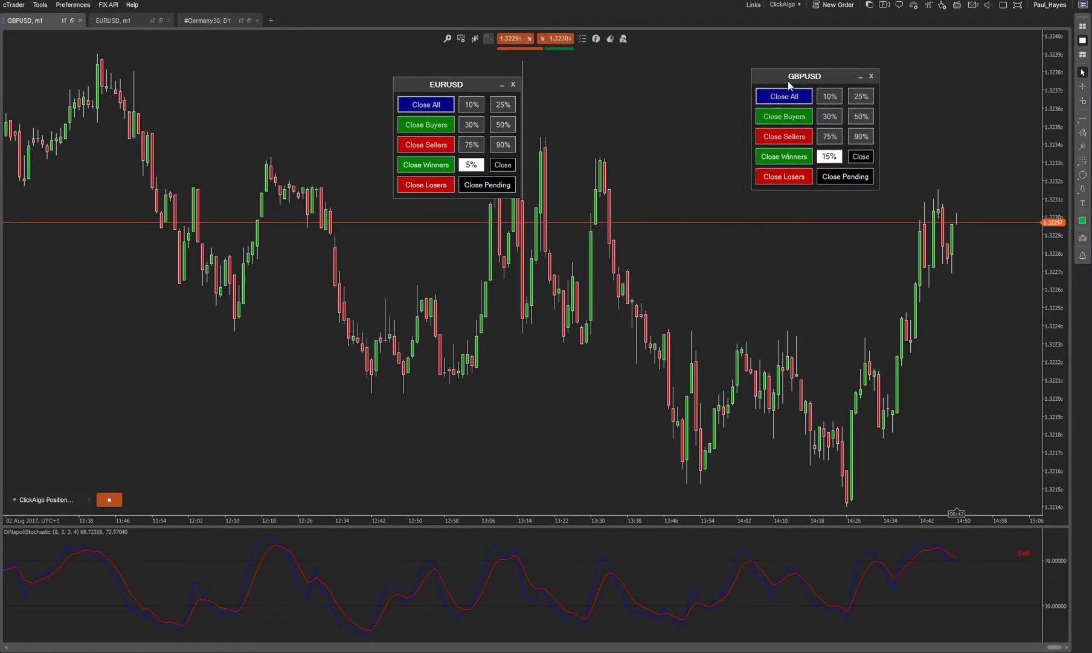
# Line up the EURUSD panel beside the GBPUSD panel, then close the GBPUSD panel.
pyautogui.moveTo(475, 89); pyautogui.dragTo(697, 85)
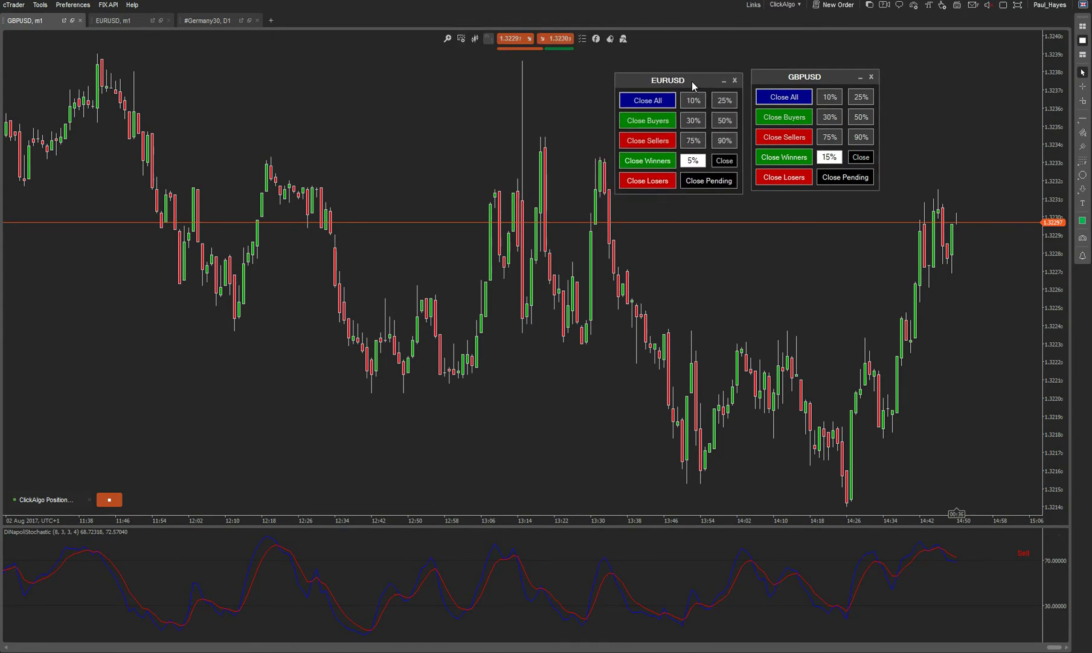
pyautogui.moveTo(693, 83); pyautogui.dragTo(688, 80)
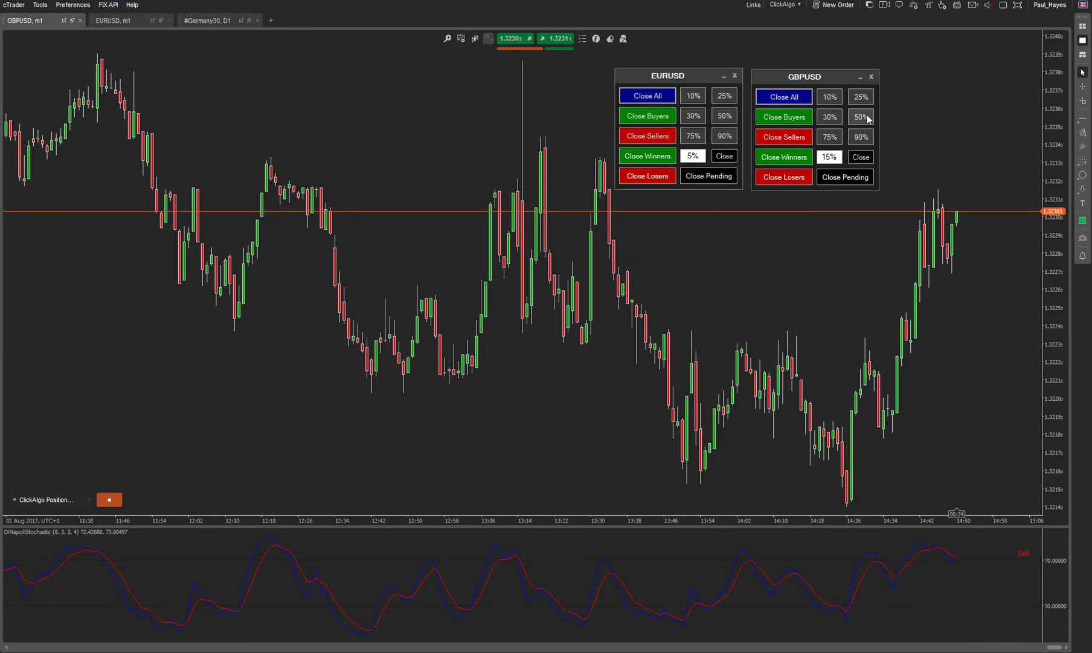
pyautogui.click(872, 76)
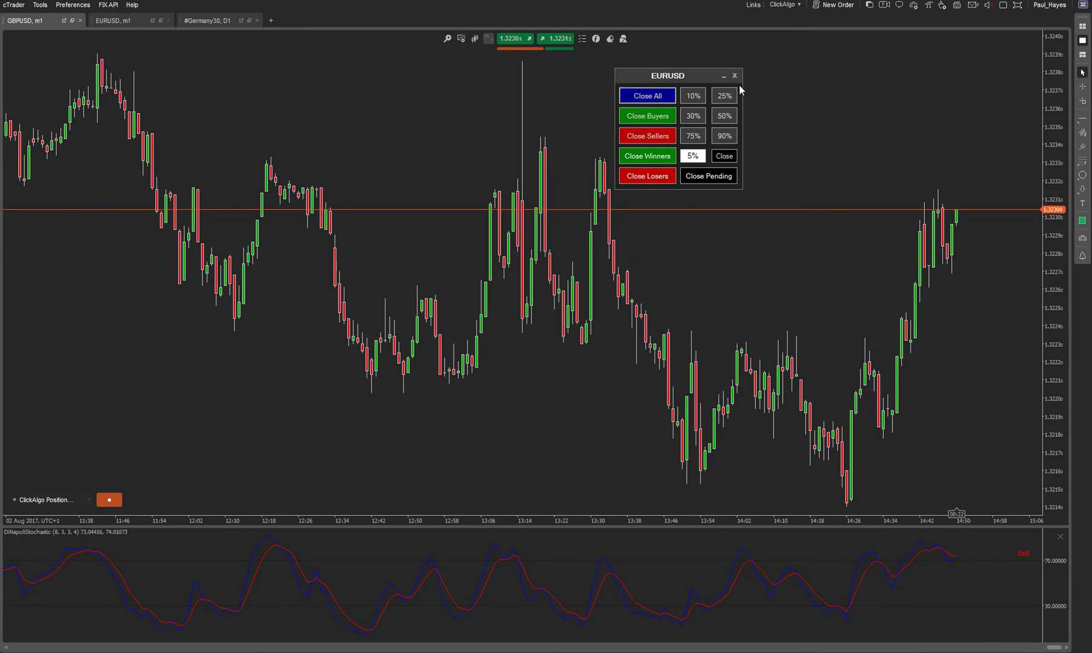